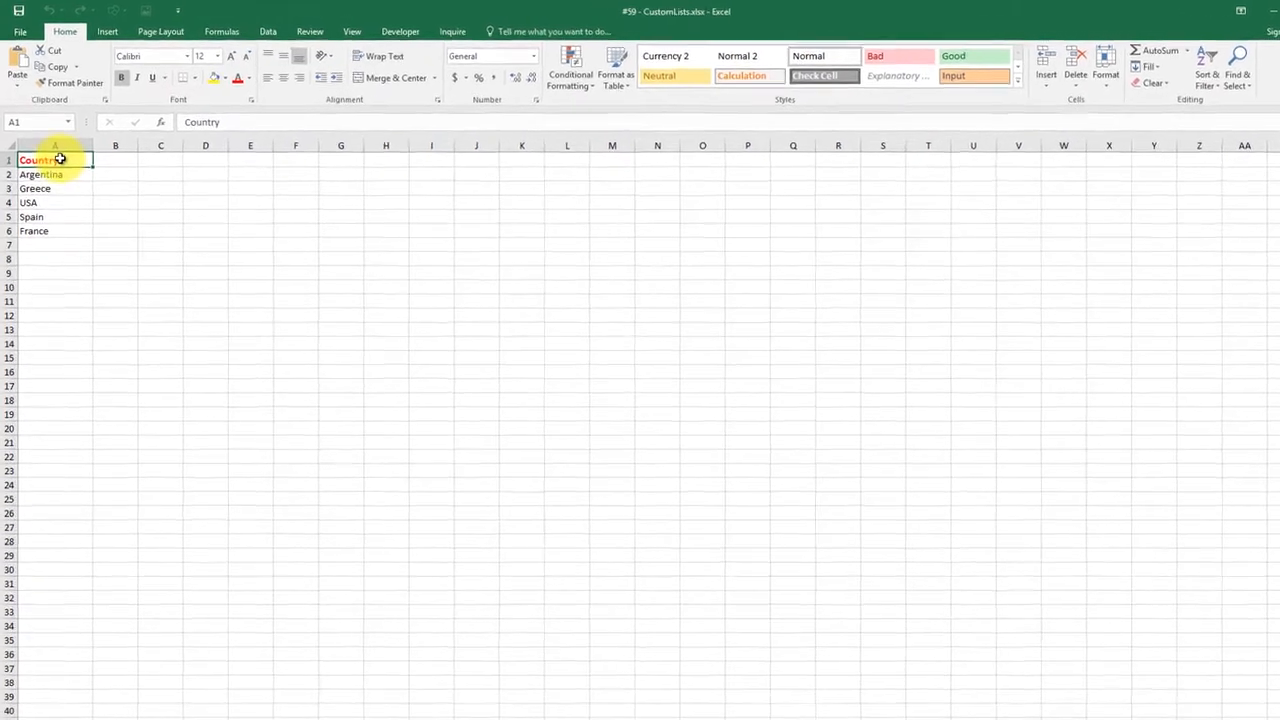
Import the countries in A2:A6 as a new custom list through the advanced options' custom lists editor
left_click_drag(66, 166, 89, 257)
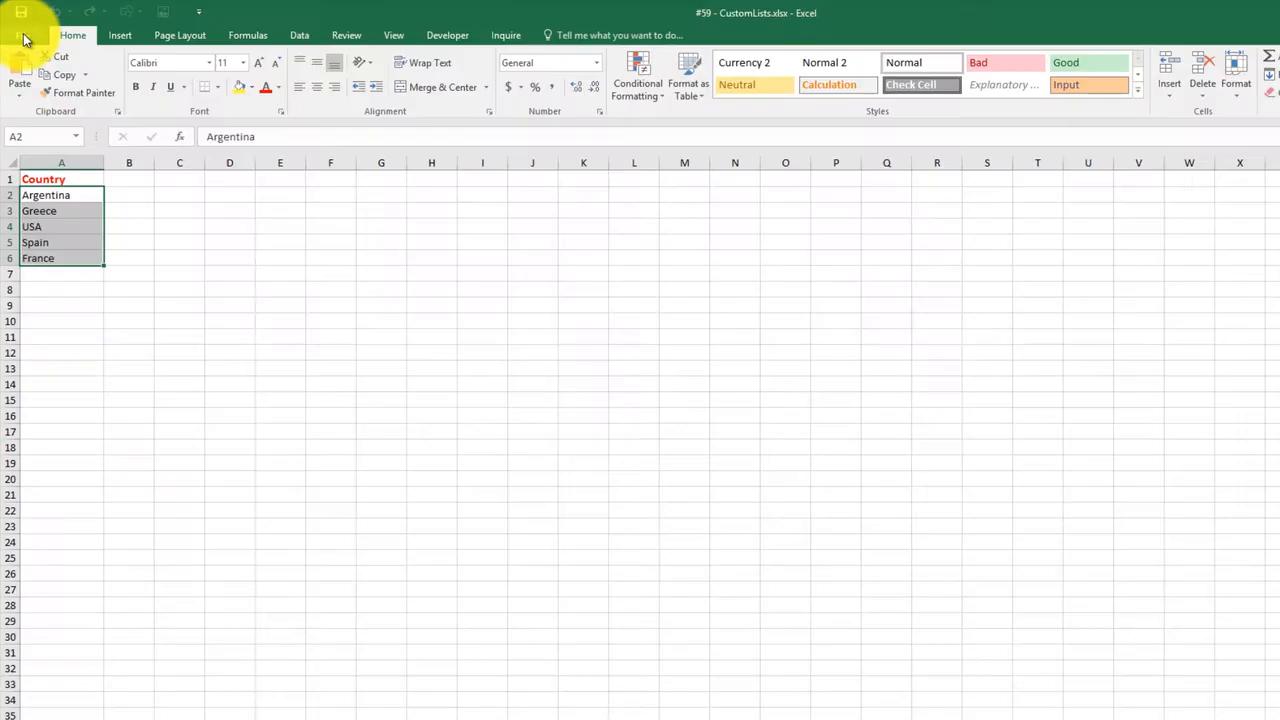
left_click(20, 26)
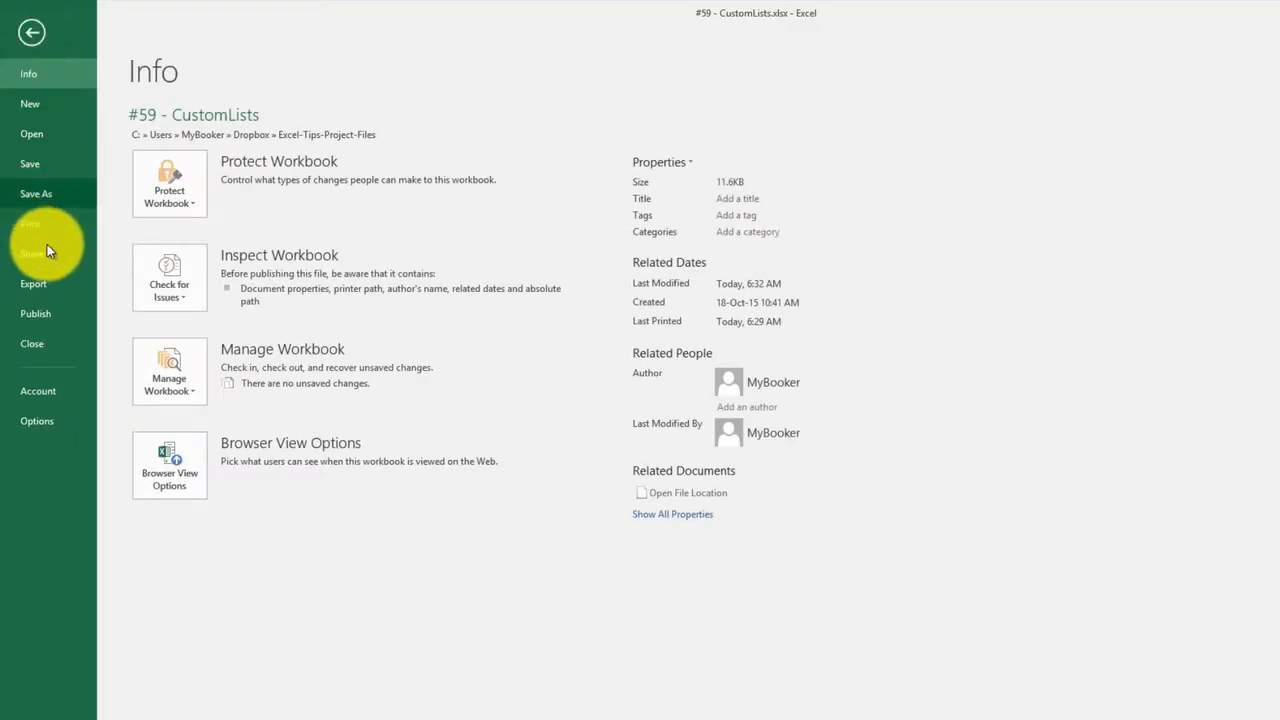
left_click(53, 426)
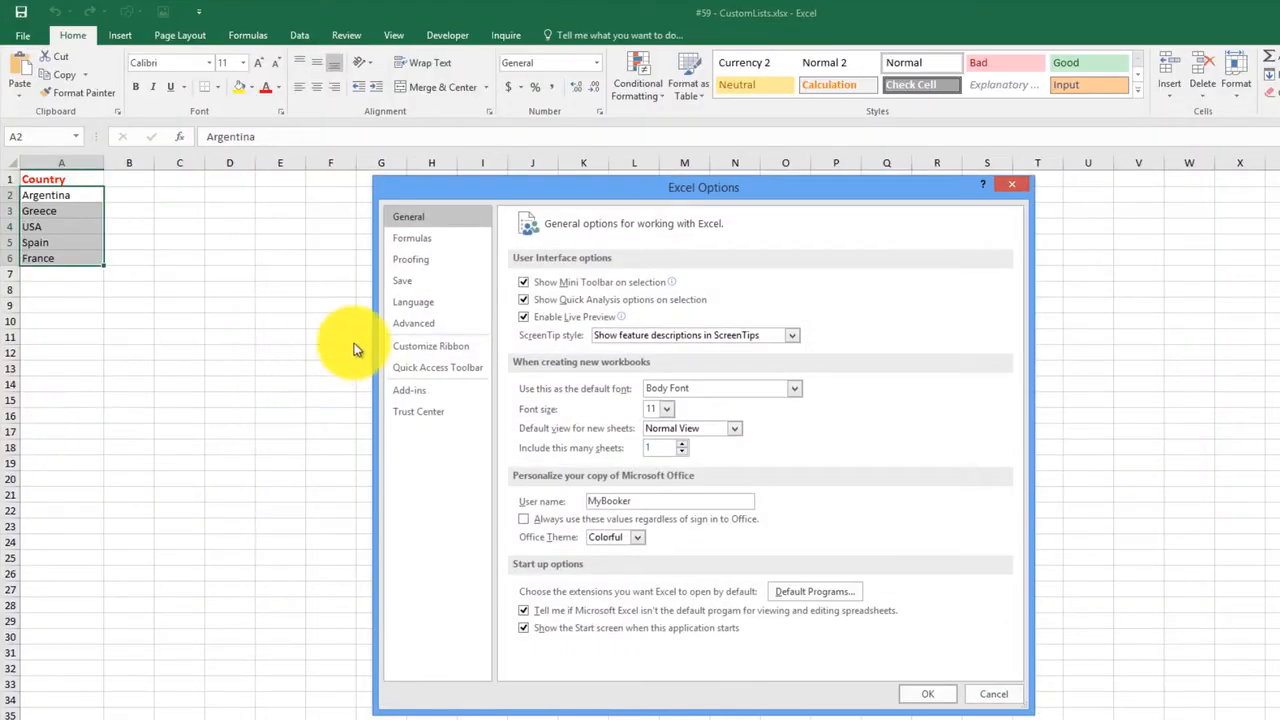
left_click(415, 326)
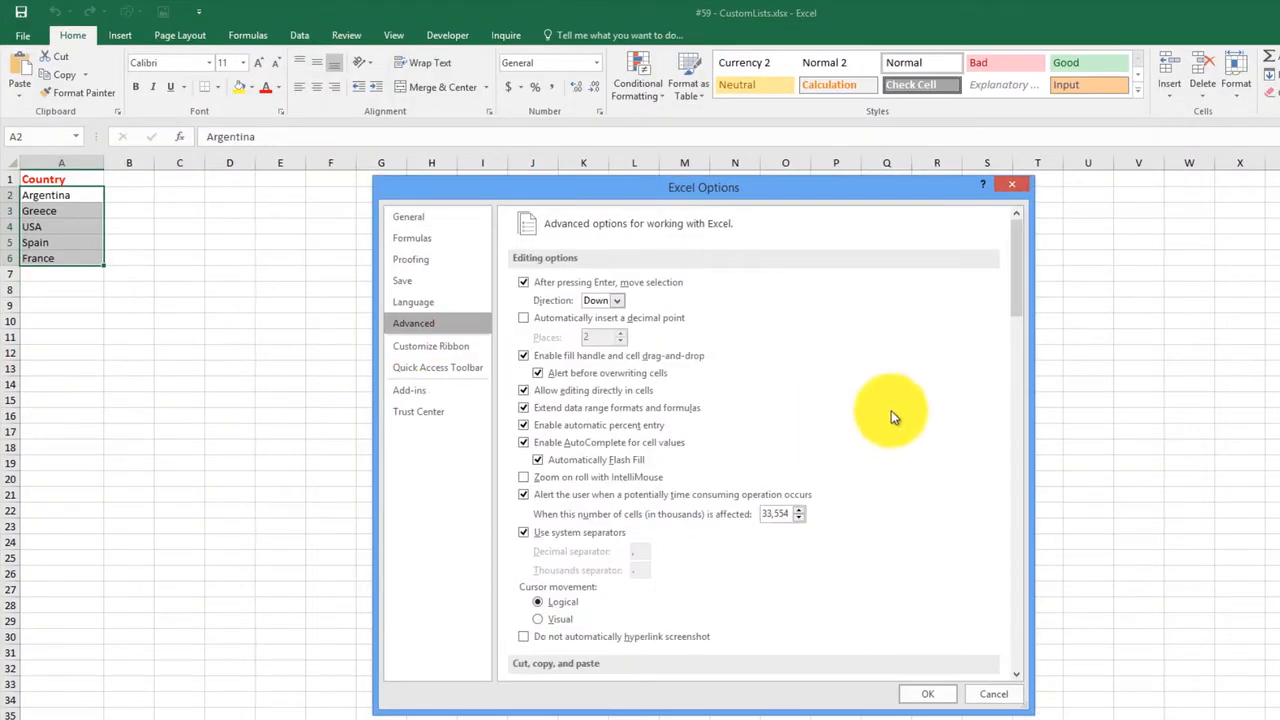
left_click_drag(1020, 274, 1043, 663)
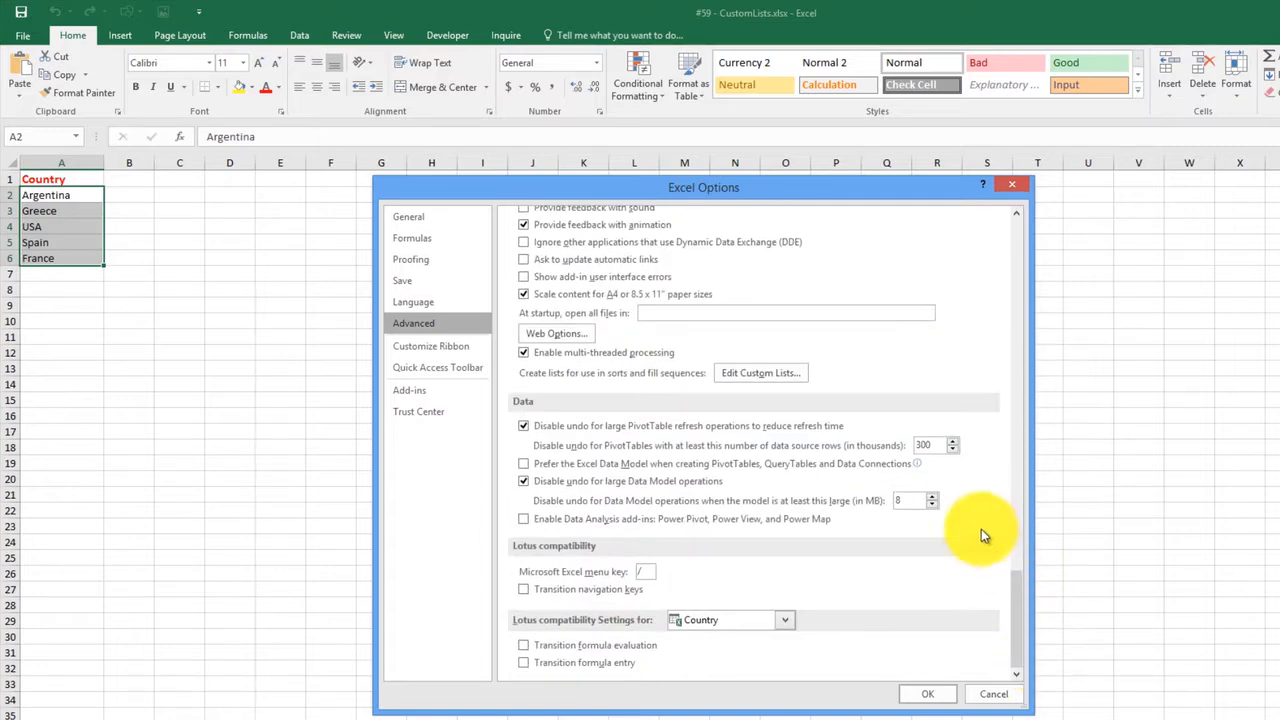
left_click(766, 374)
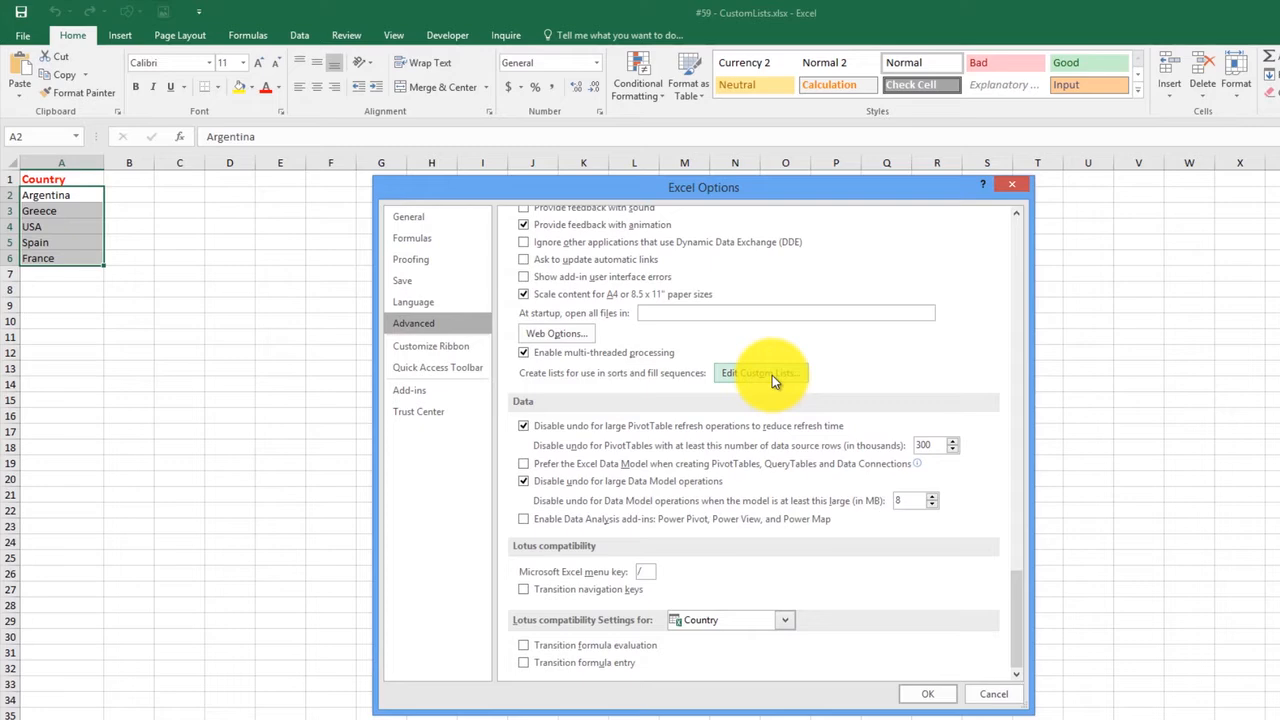
left_click(772, 375)
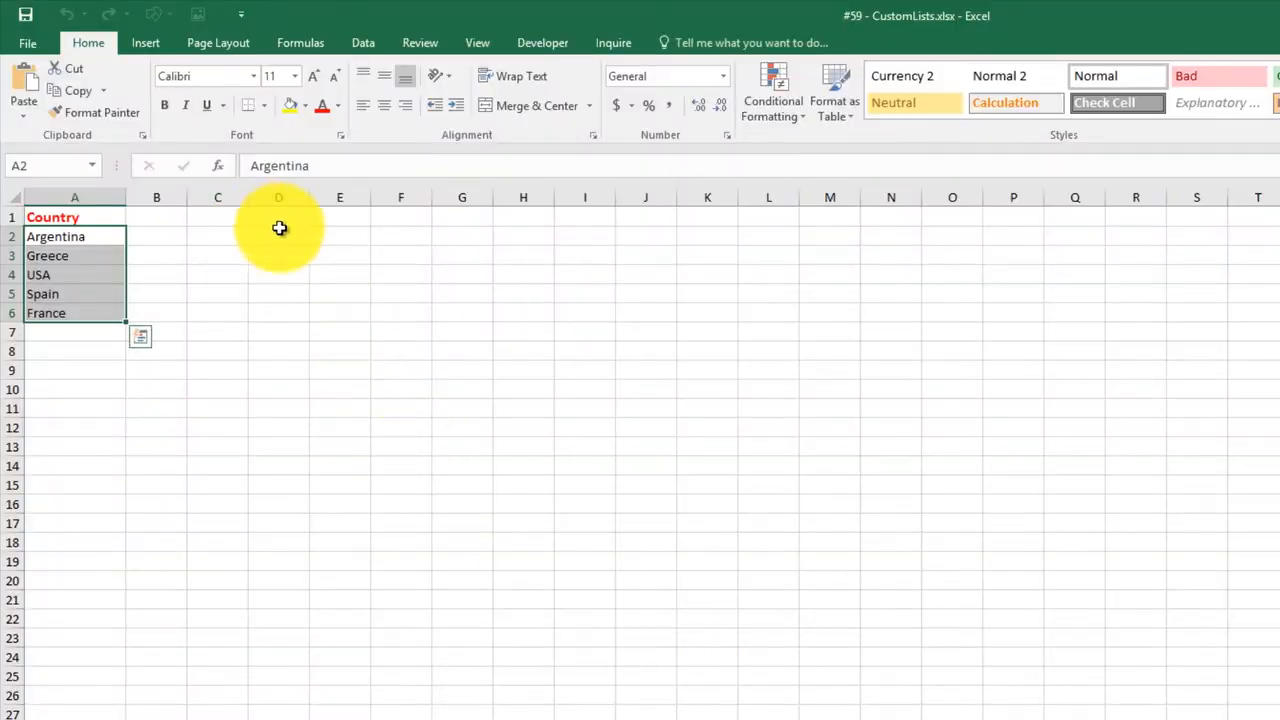
Enter Argentina in E1 and fill the country sequence down column E to about row 18
left_click(325, 221)
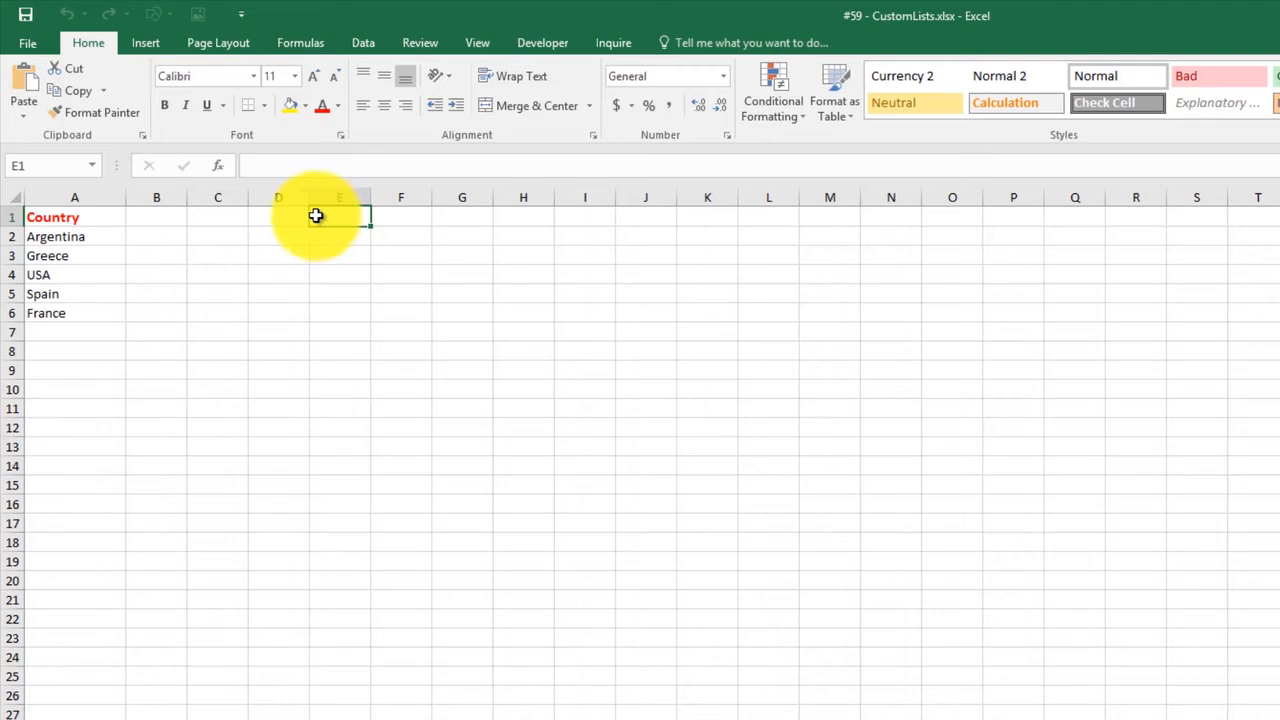
type("Argentina")
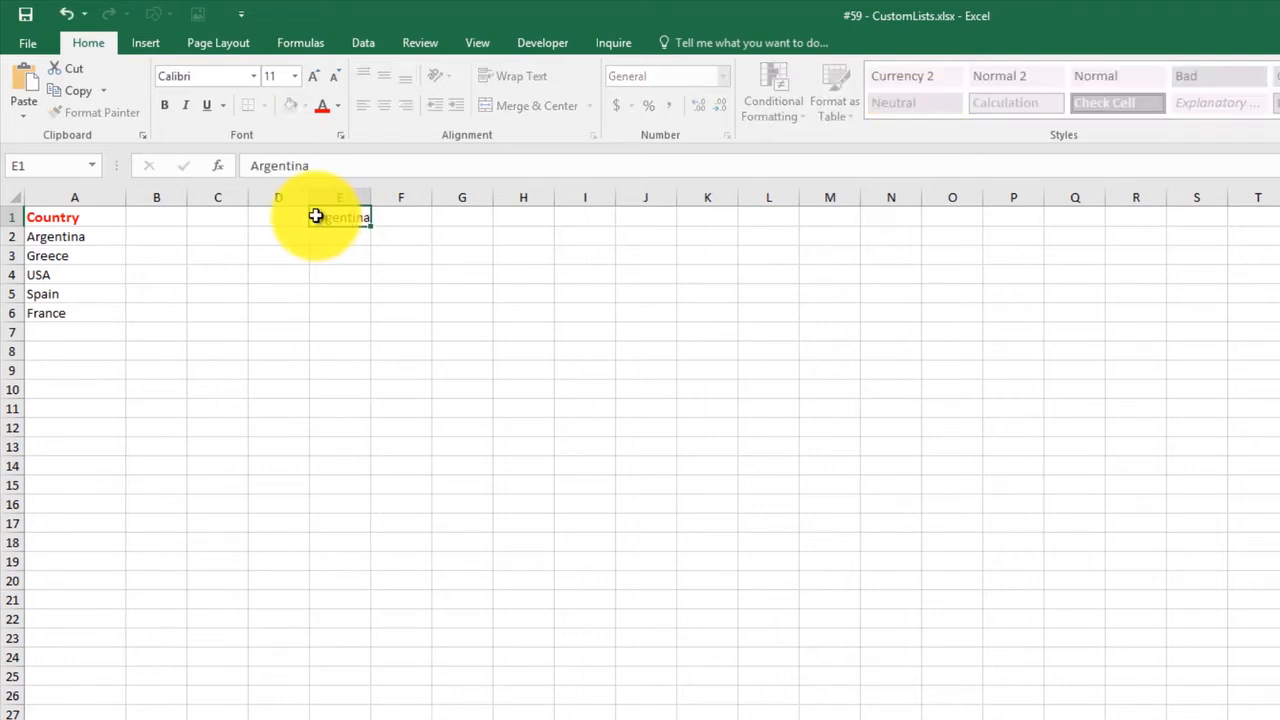
key("Return")
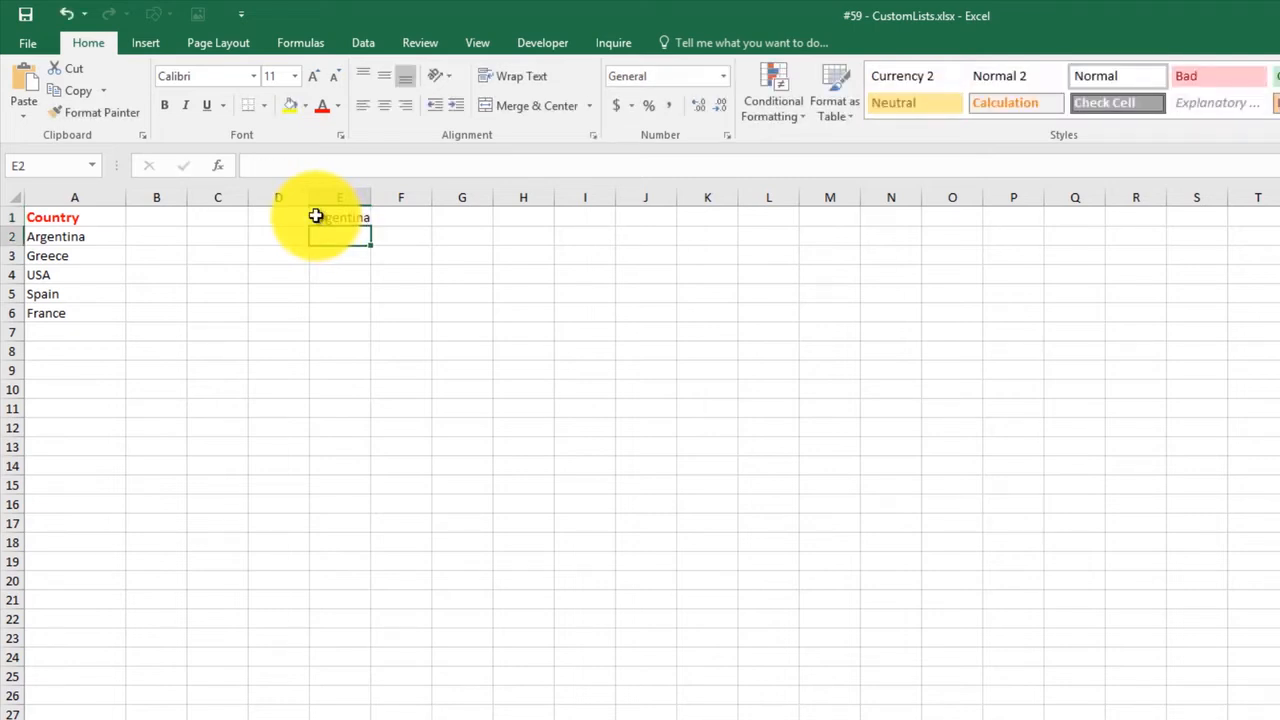
left_click(360, 219)
left_click_drag(371, 234, 369, 546)
left_click(405, 538)
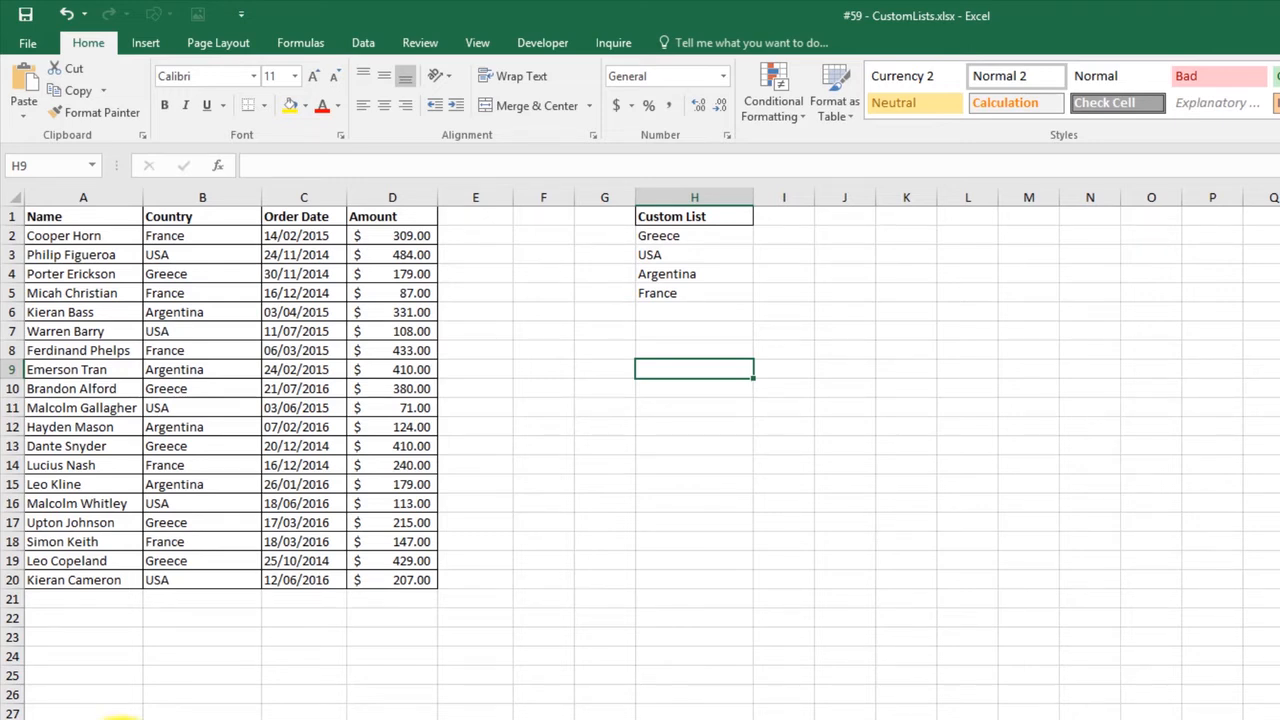
Sort the orders table by Country from A to Z, followed by a sort from Z to A
left_click(176, 240)
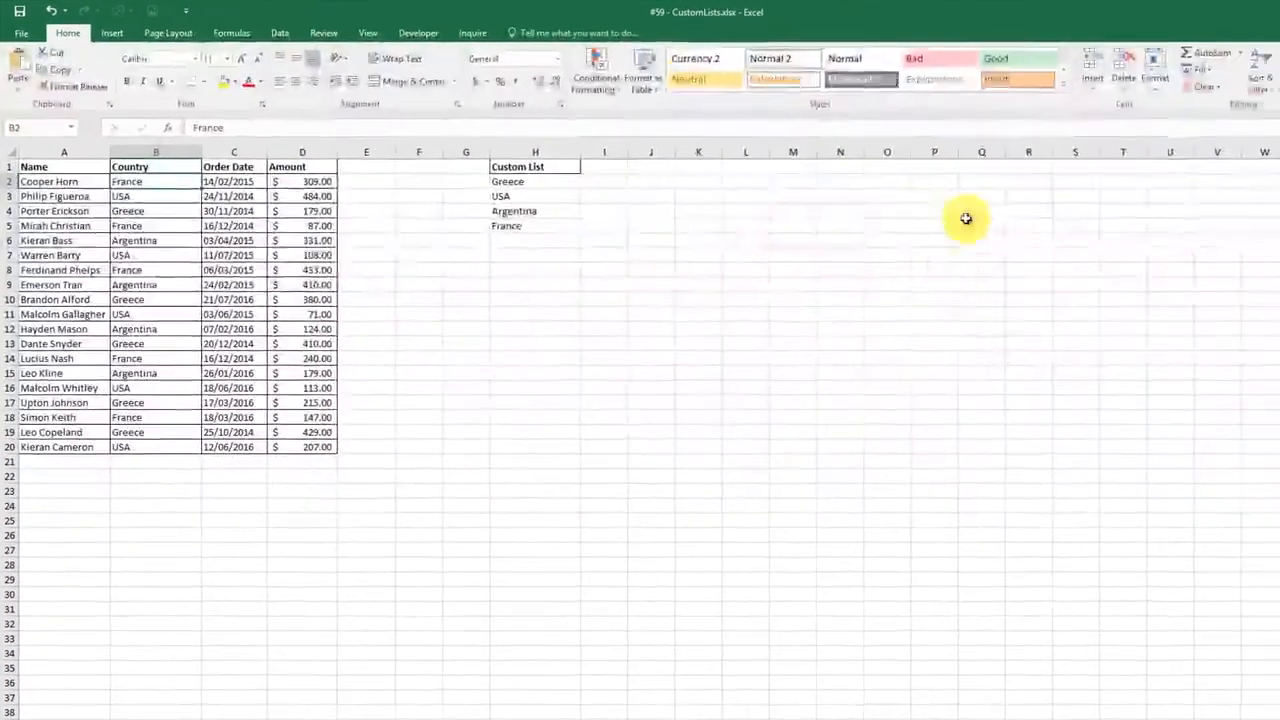
left_click(1221, 80)
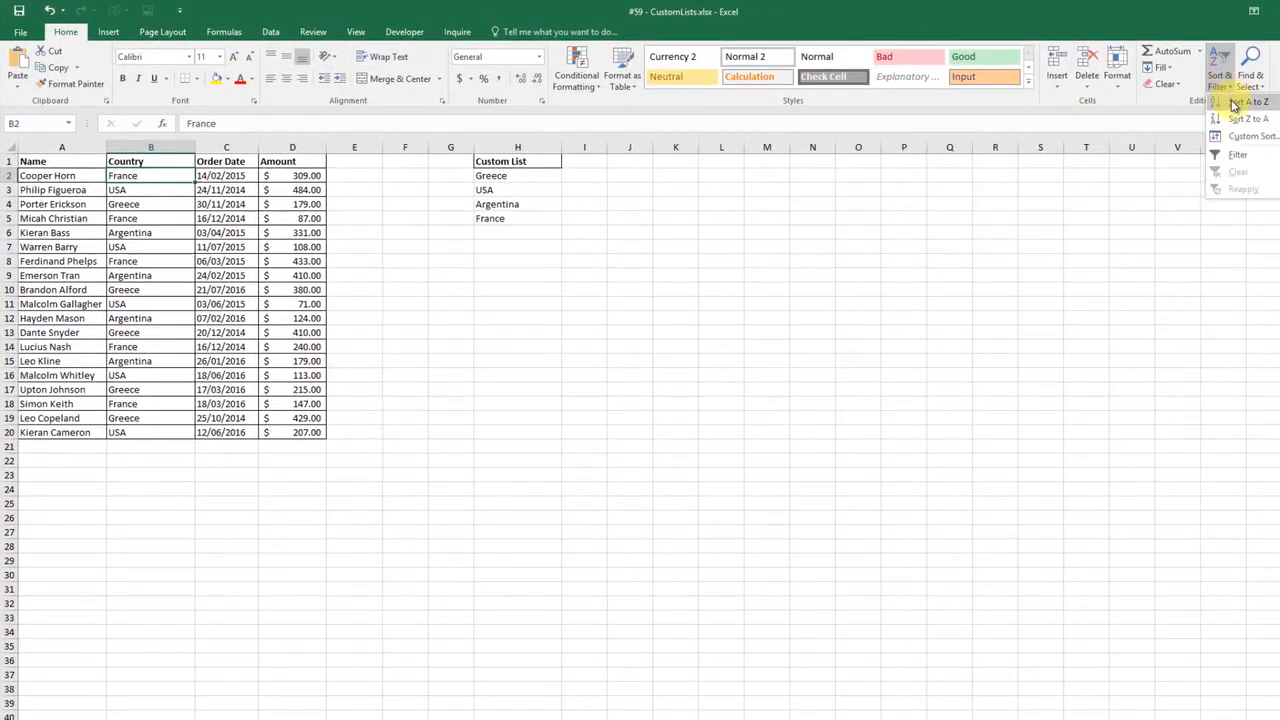
left_click(1232, 108)
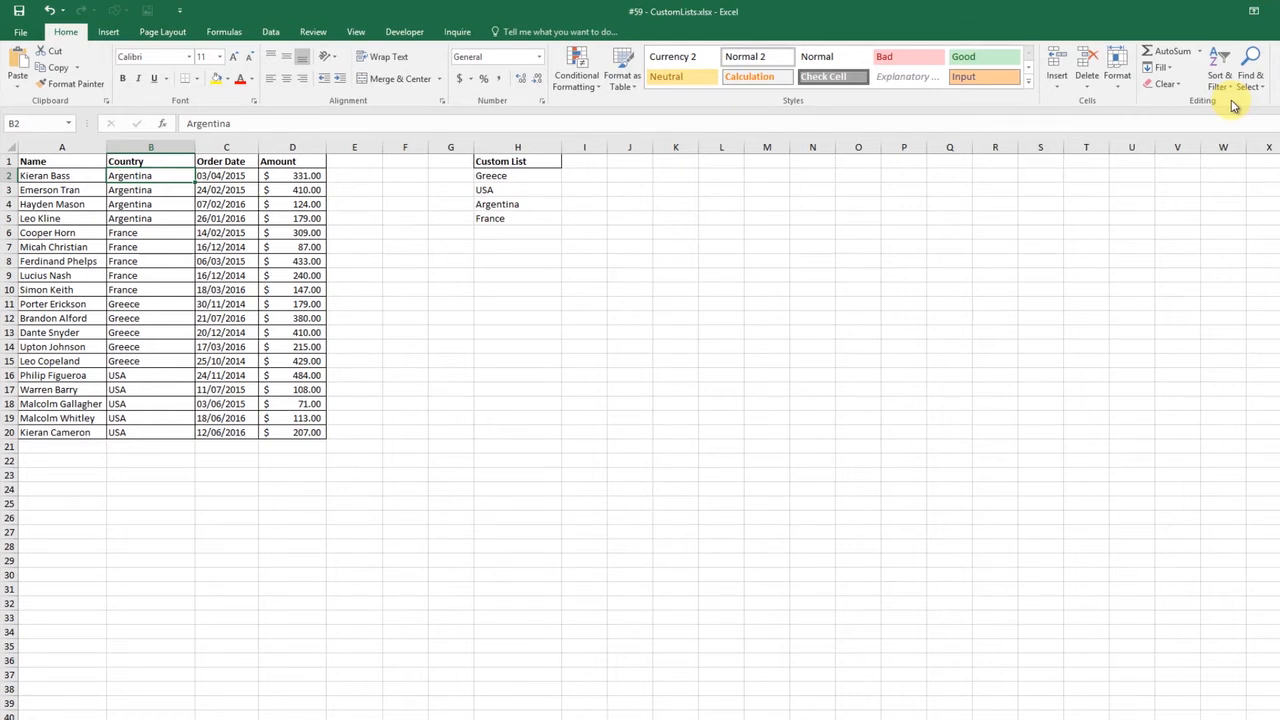
left_click(1221, 80)
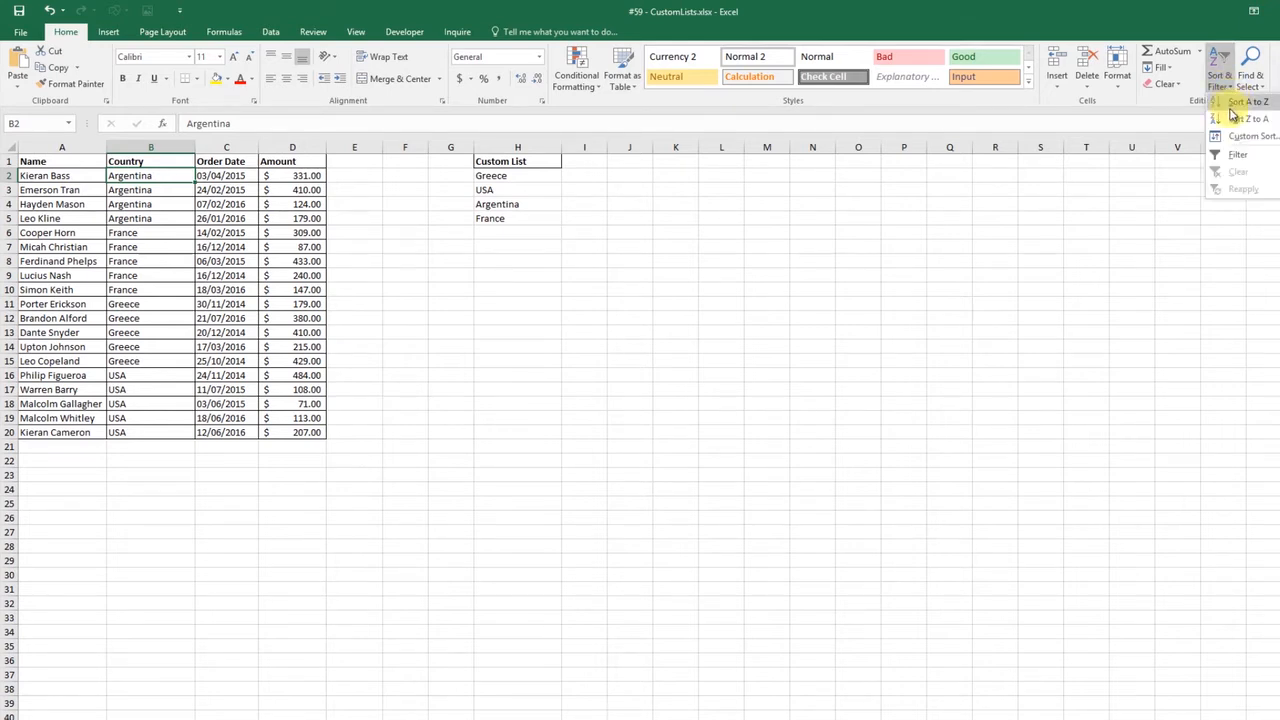
left_click(1231, 117)
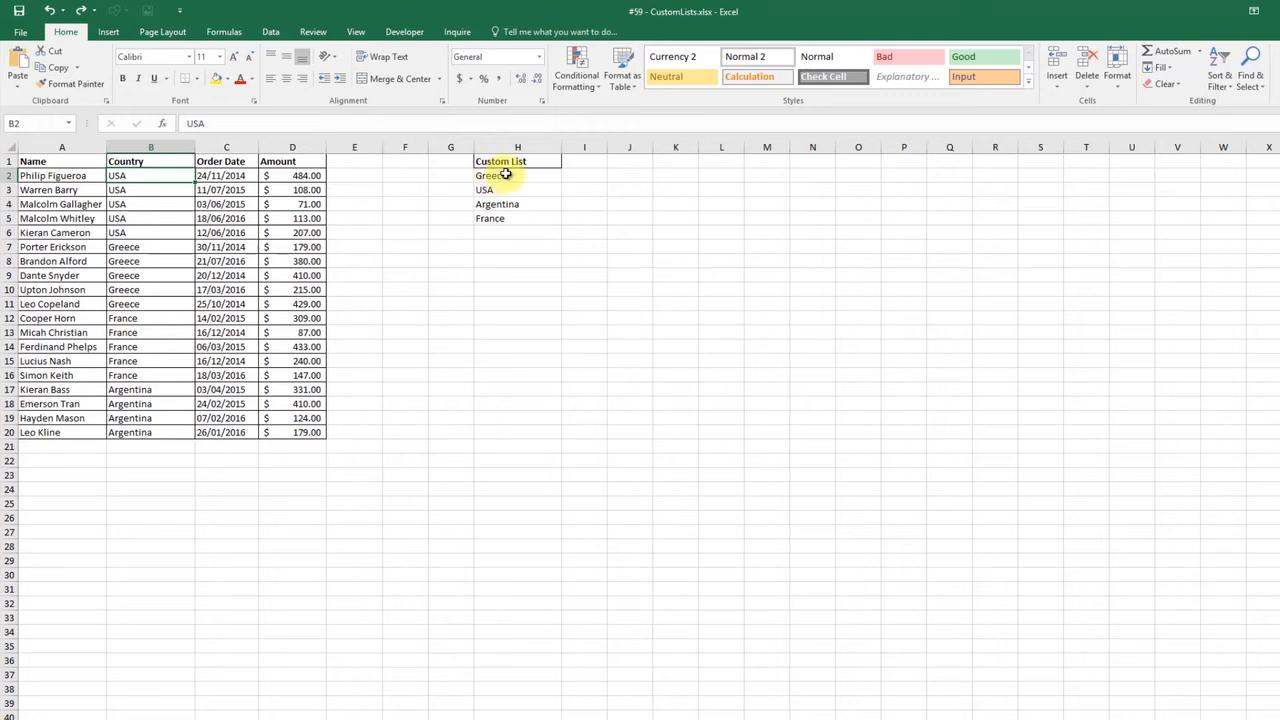
Import H2:H5 (Greece, USA, Argentina, France) as a custom list through the advanced options and save the options
left_click_drag(505, 176, 504, 222)
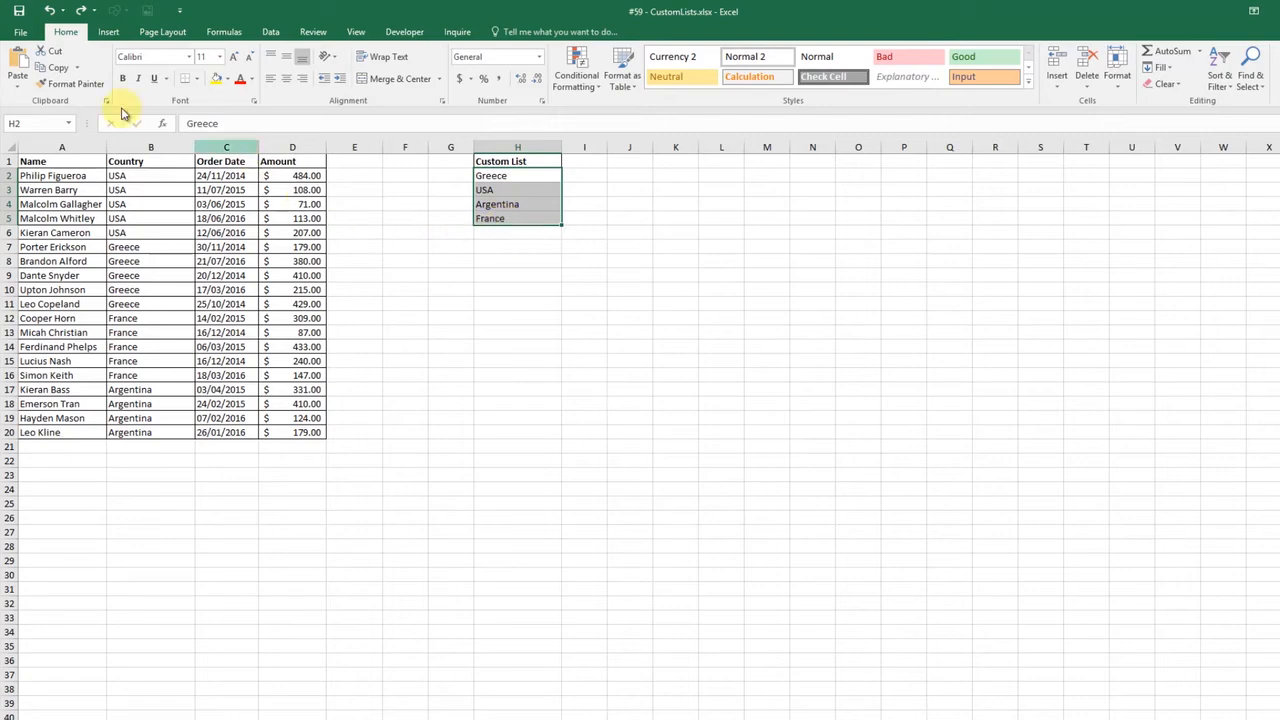
left_click(16, 34)
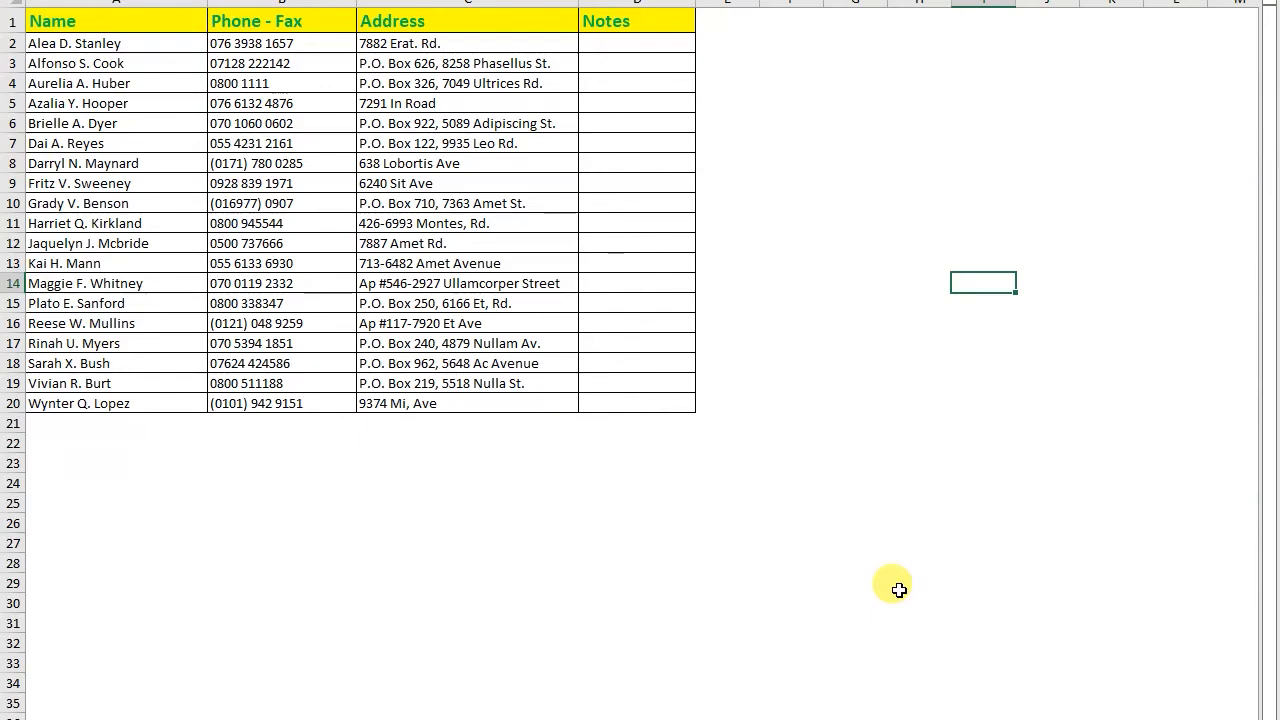
left_click(15, 42)
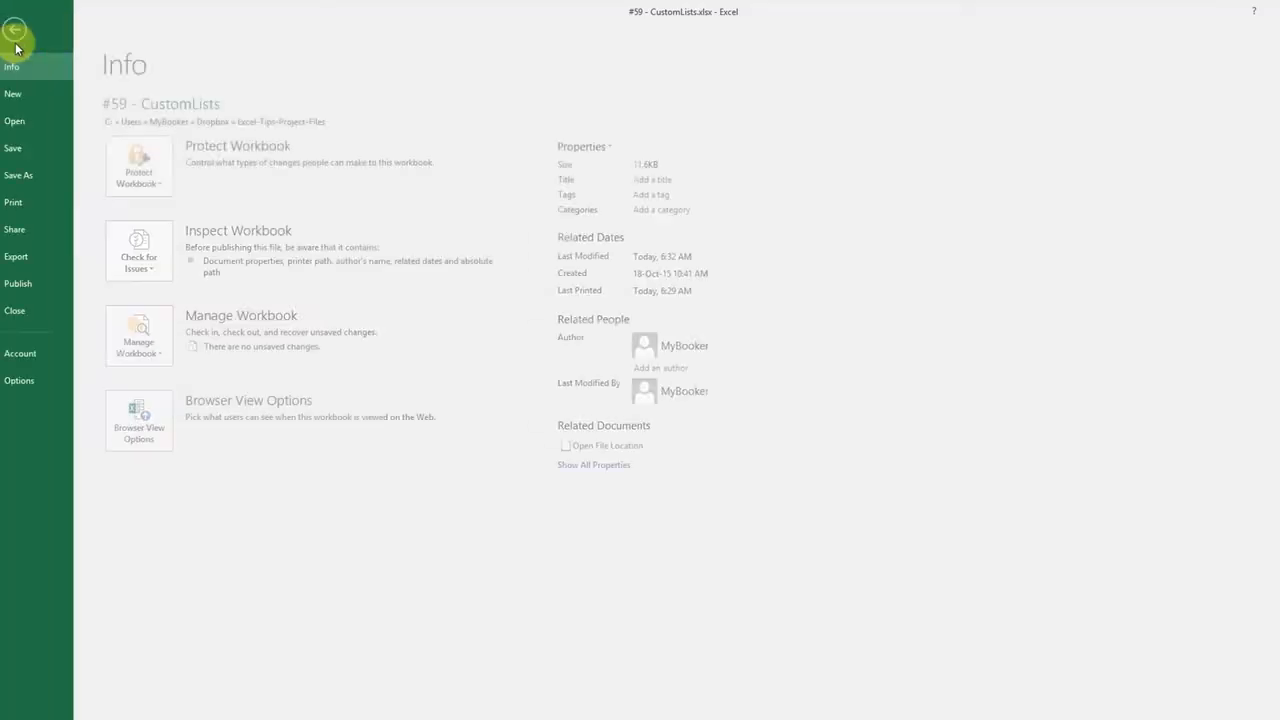
left_click(34, 380)
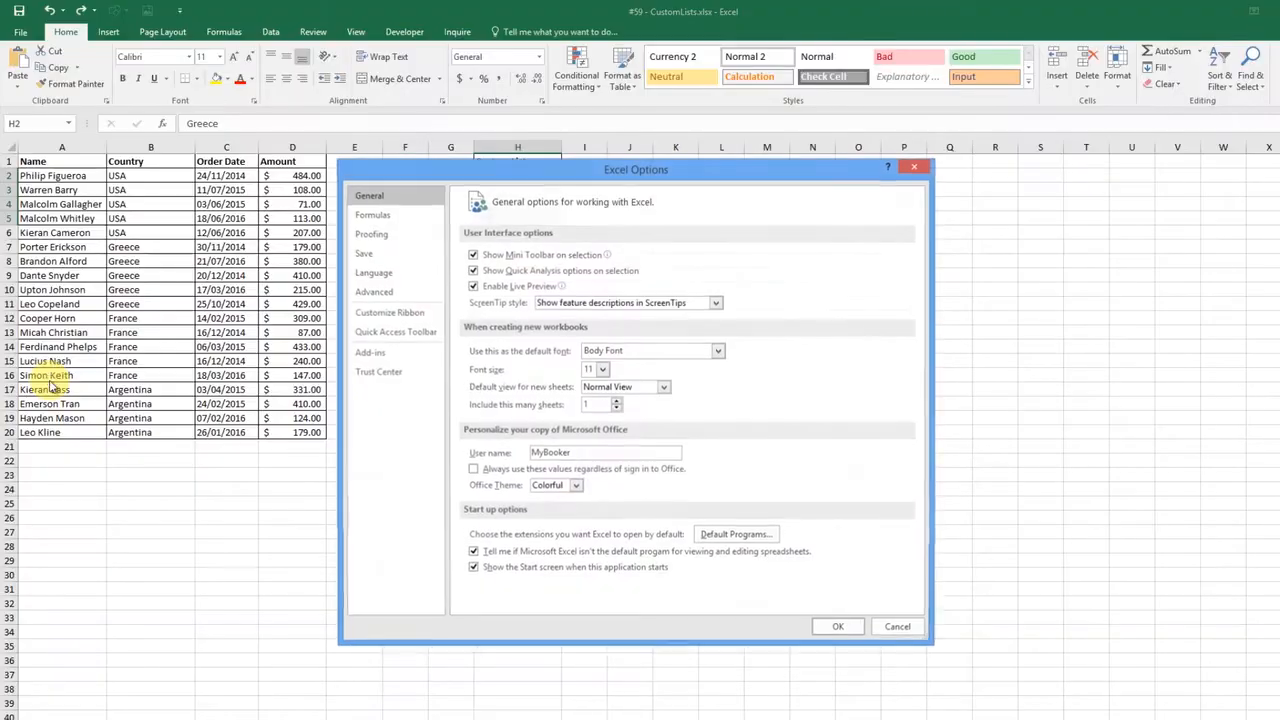
left_click(392, 298)
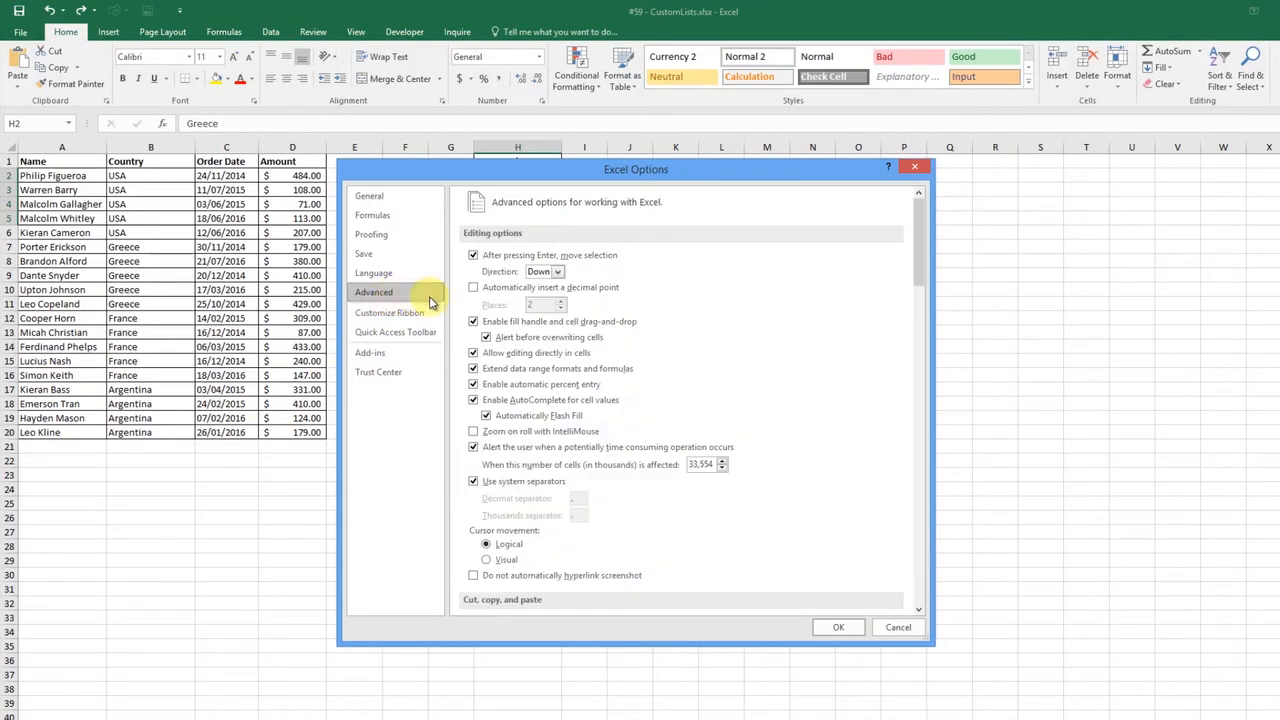
left_click_drag(917, 227, 920, 552)
left_click(683, 345)
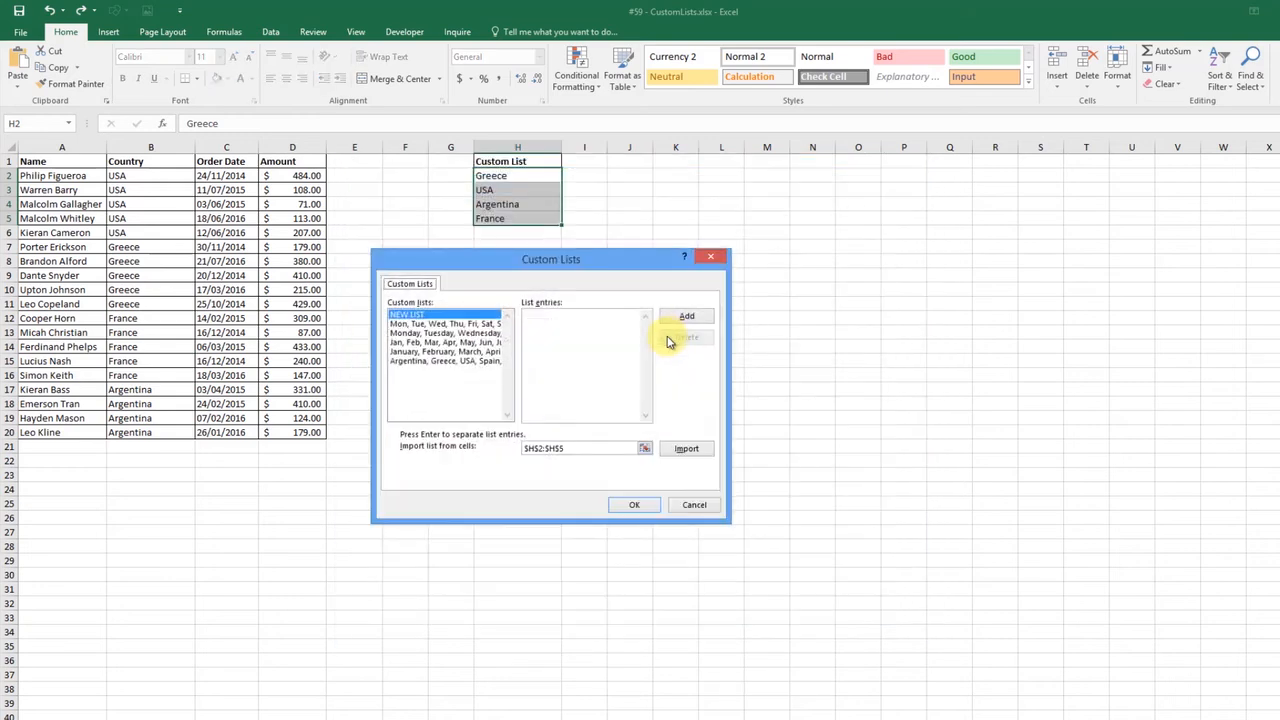
left_click(686, 448)
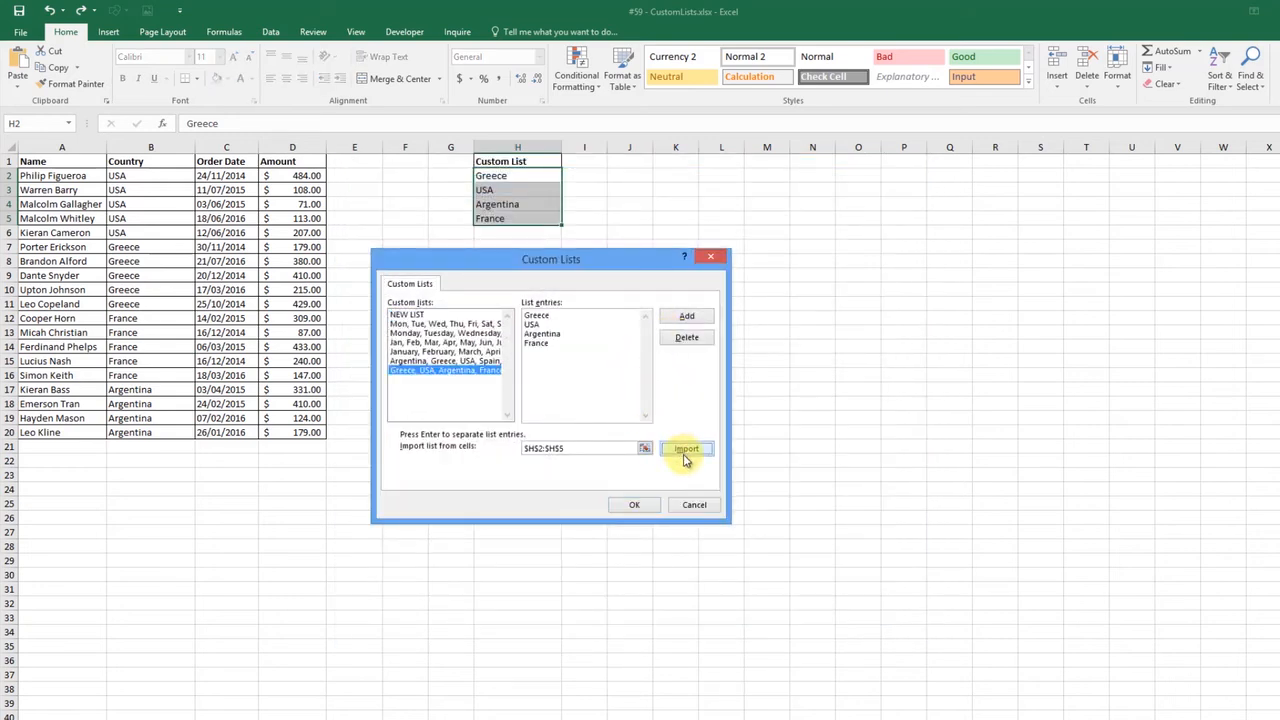
left_click(634, 507)
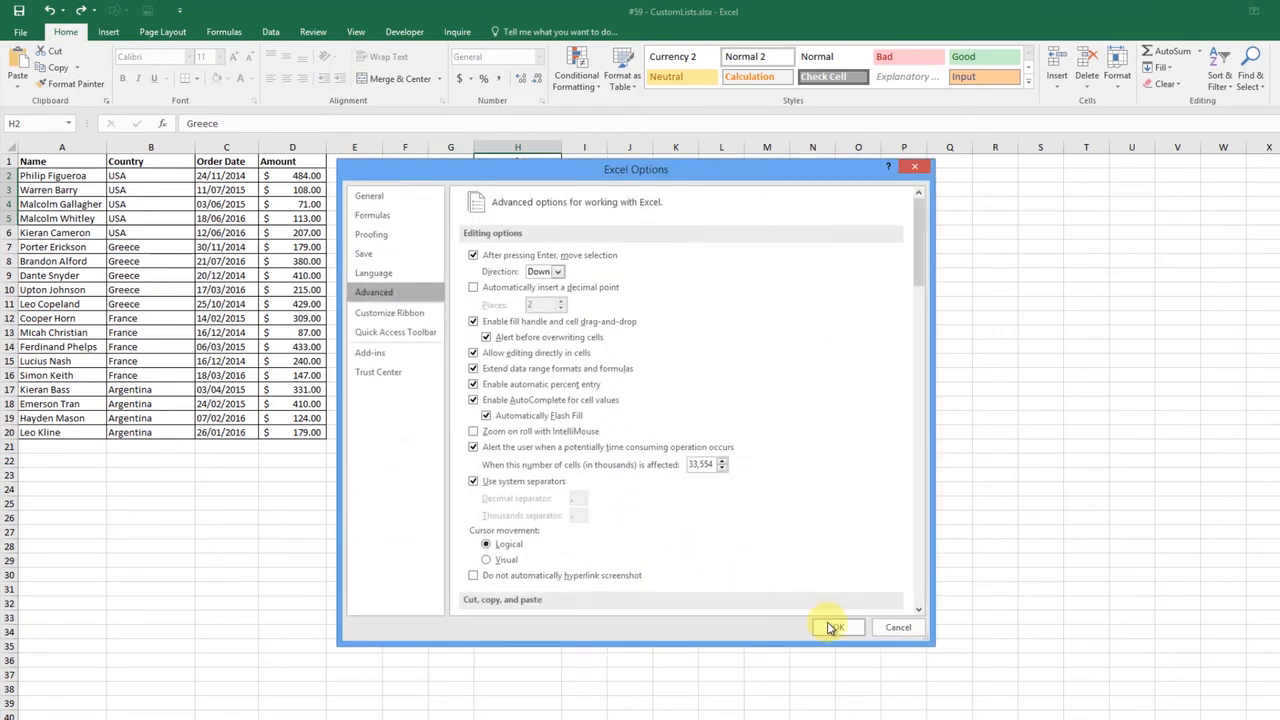
left_click(823, 622)
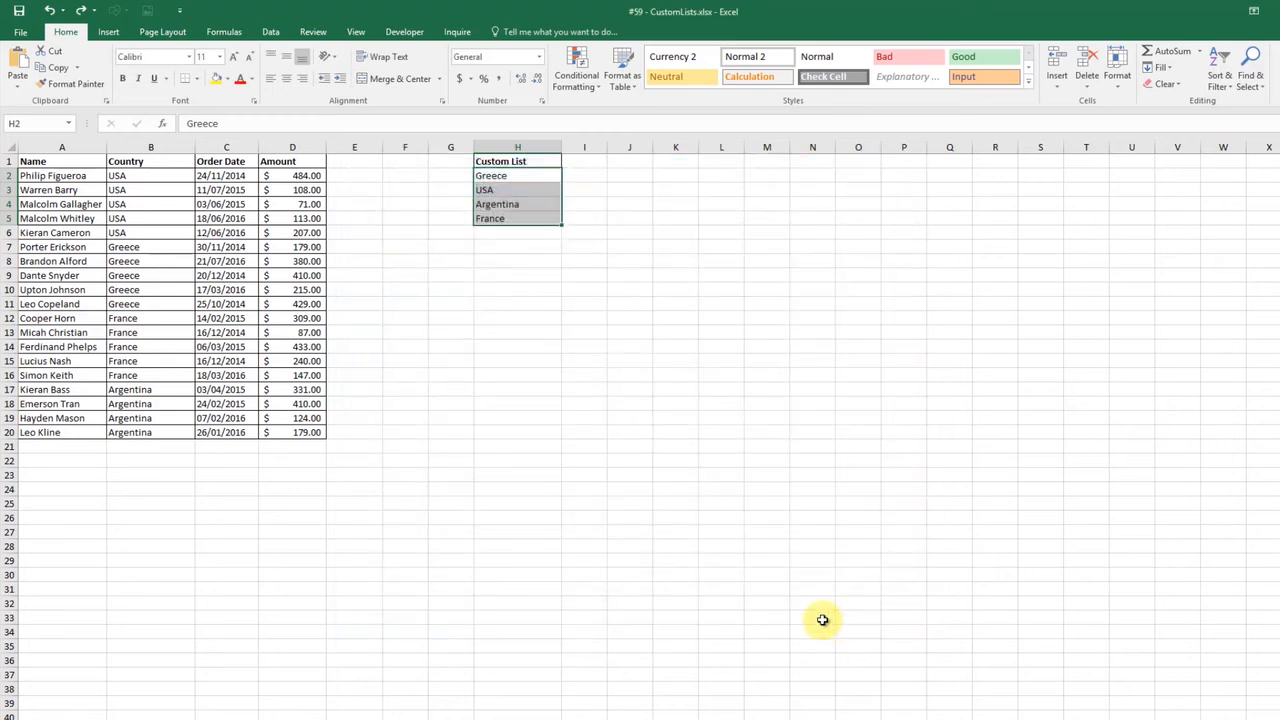
Custom sort the orders table by Country values in the custom list order Greece, USA, Argentina, France
left_click(123, 200)
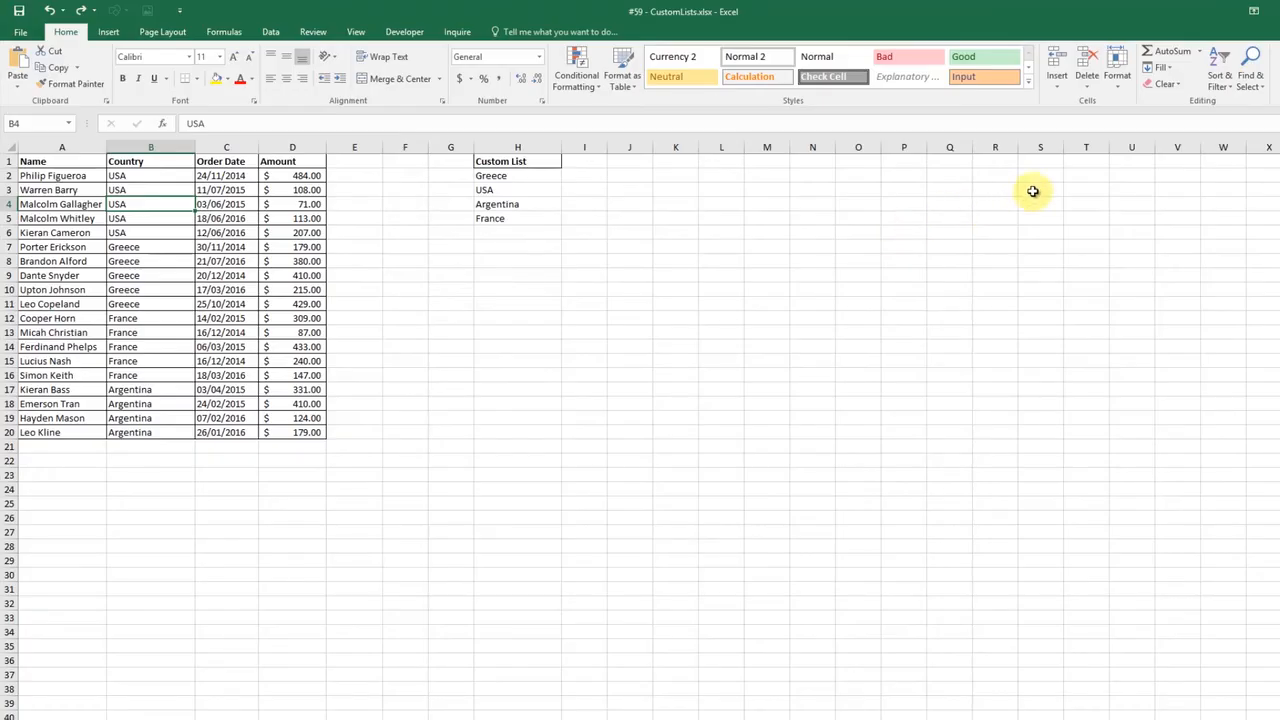
left_click(1222, 62)
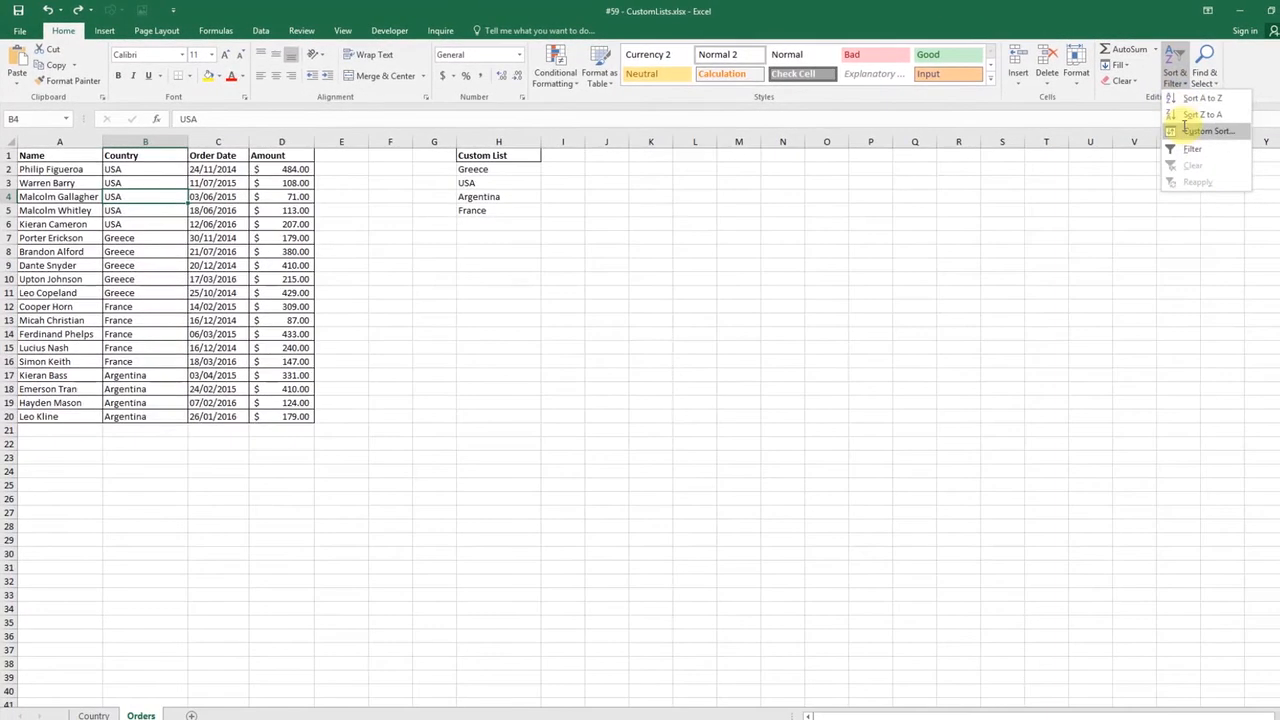
left_click(1190, 130)
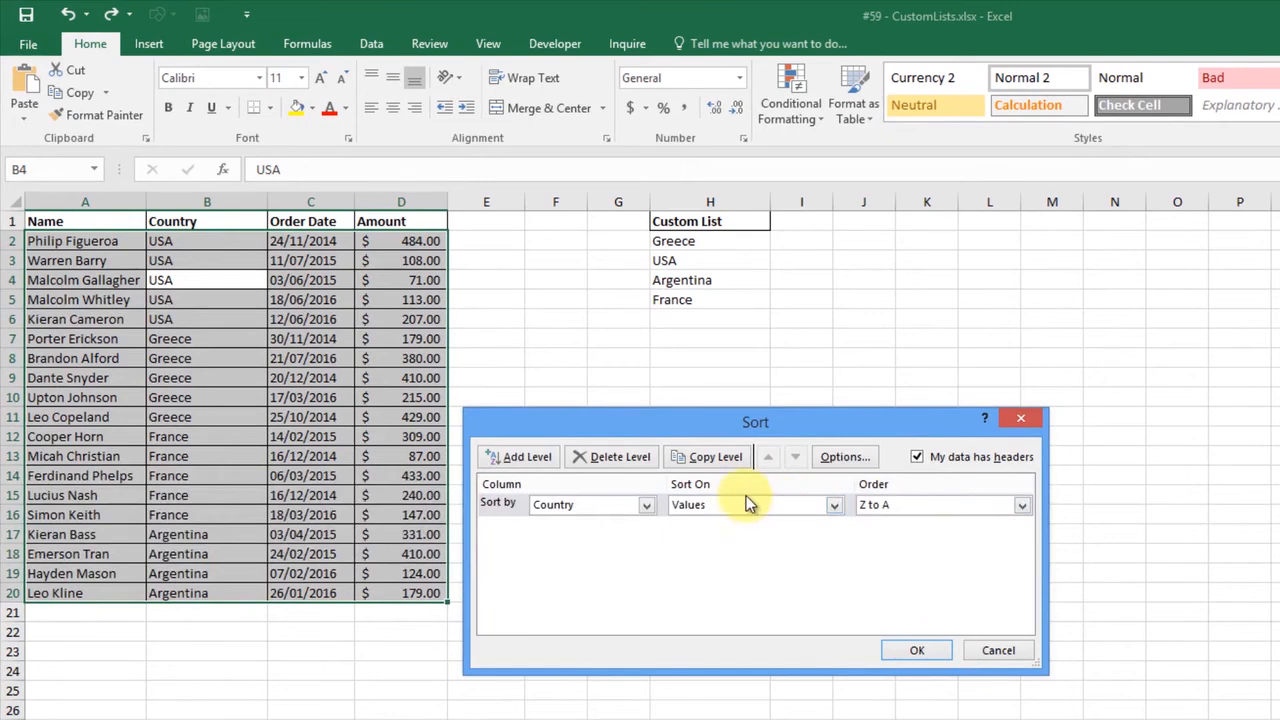
left_click(1021, 506)
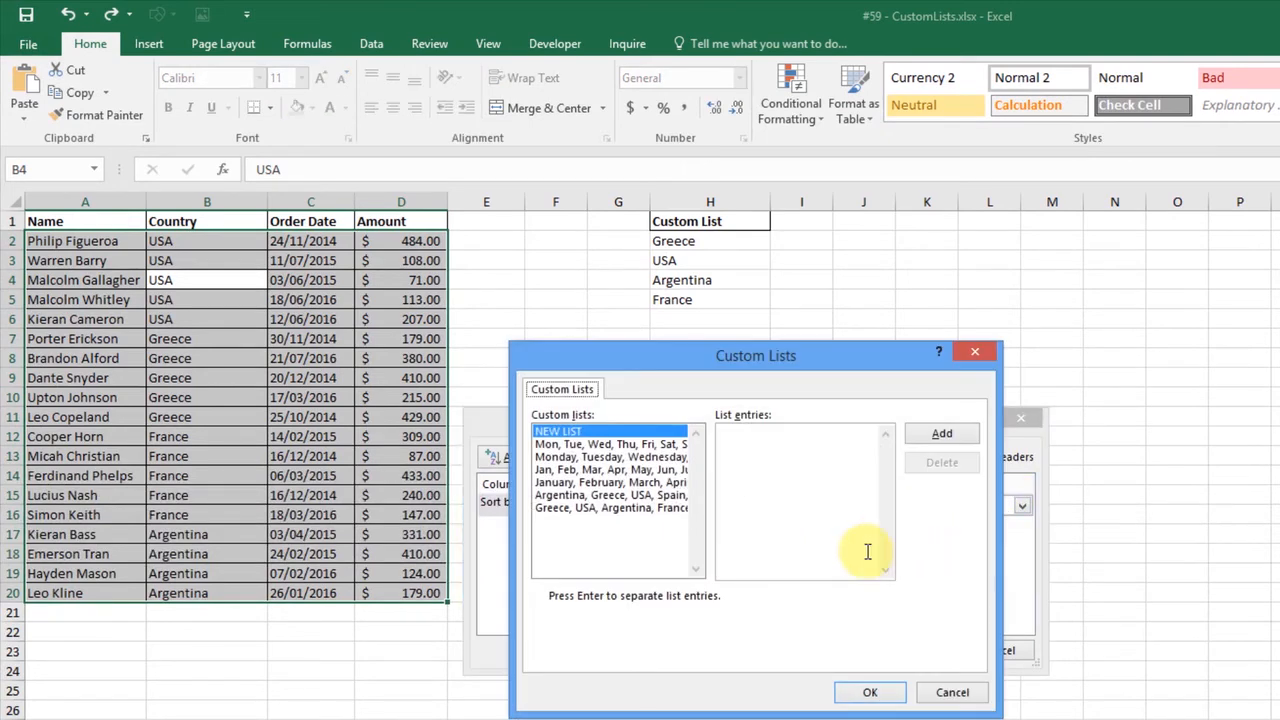
left_click(596, 508)
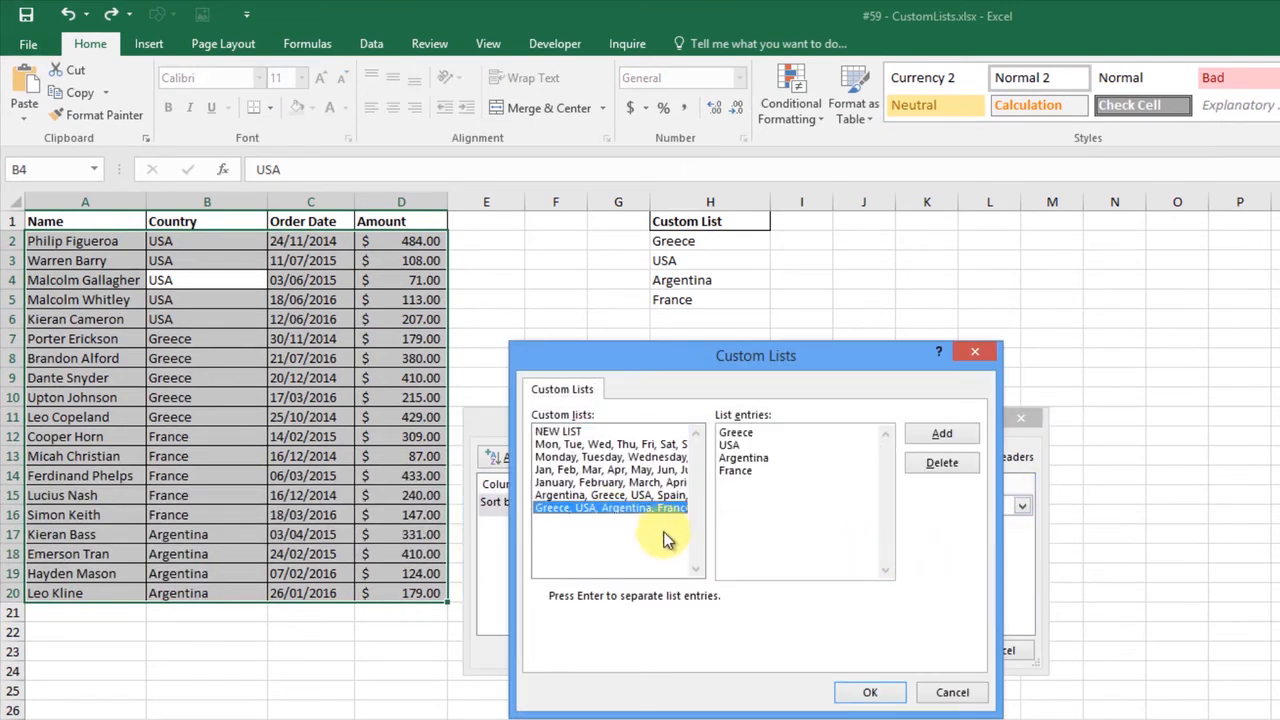
left_click(862, 692)
left_click(924, 651)
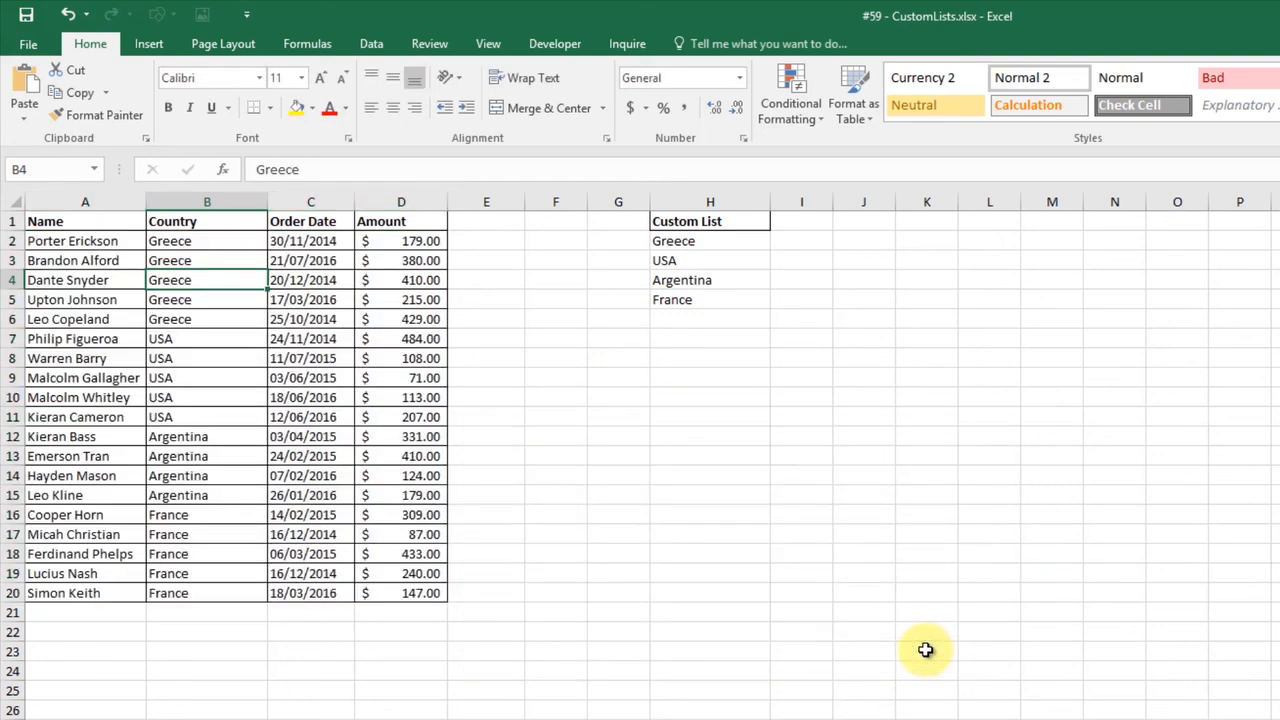